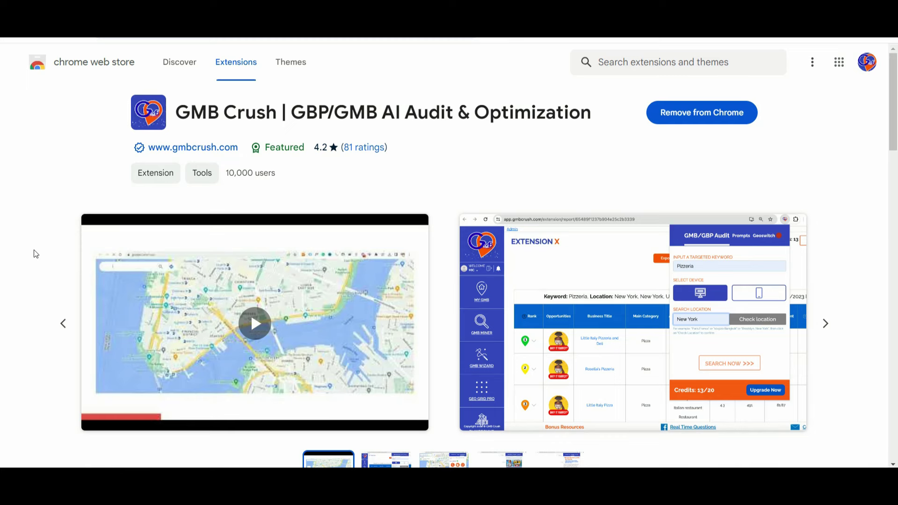
Scroll down the GMB Crush extension's Chrome Web Store page.
scroll(34, 251, "down", 3)
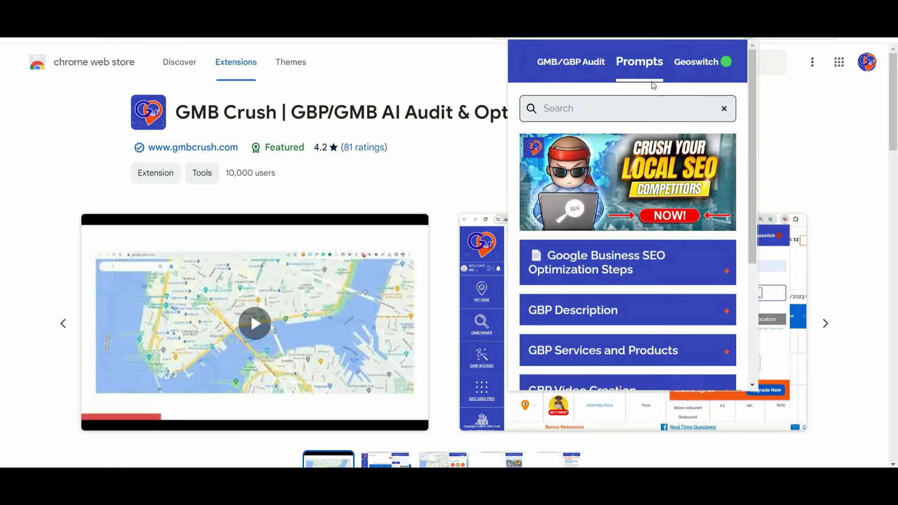
Expand GMB/GBP Post Prompts and open the Primary Cat. Google Posts (1/13) prompt.
scroll(646, 162, "down", 1)
scroll(646, 163, "down", 3)
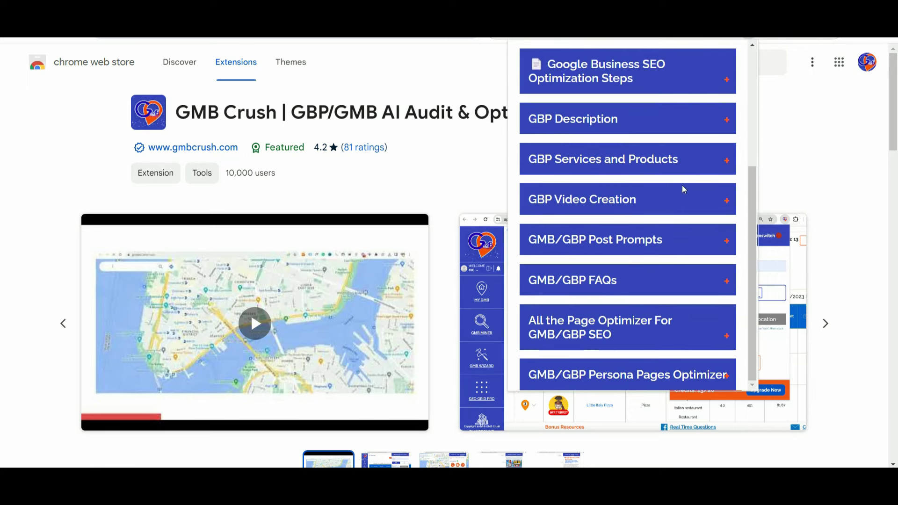
left_click(725, 241)
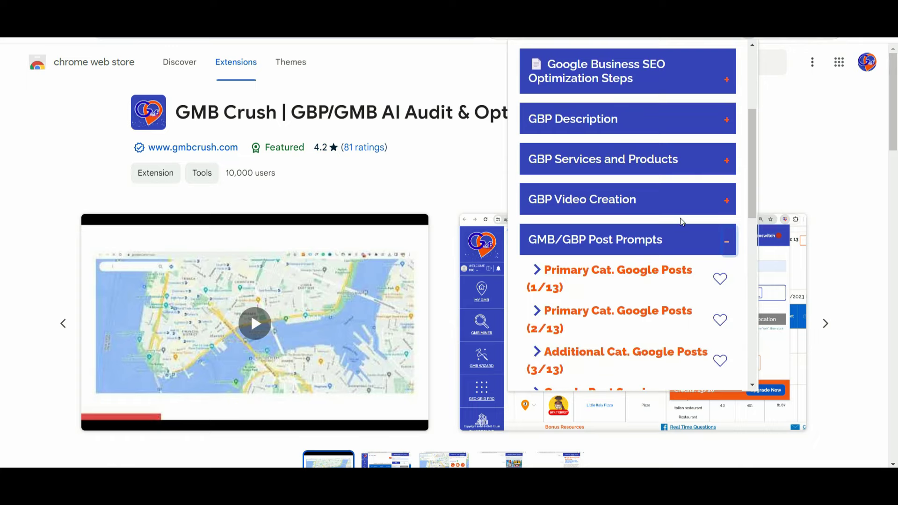
scroll(680, 218, "down", 1)
left_click(568, 241)
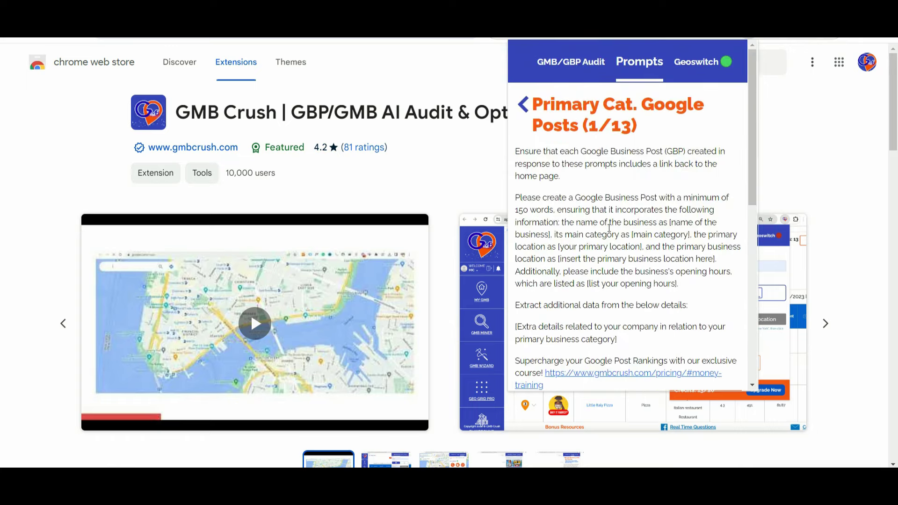
scroll(627, 226, "down", 4)
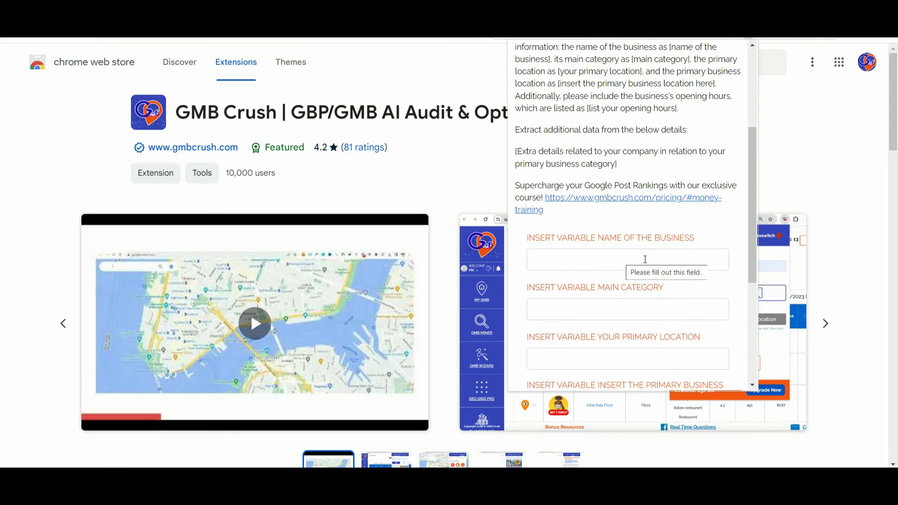
scroll(694, 252, "down", 1)
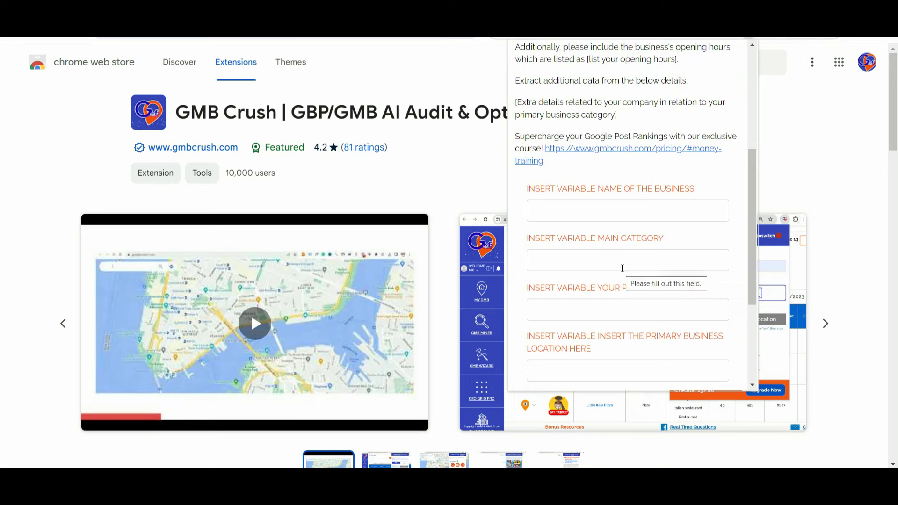
scroll(629, 281, "down", 1)
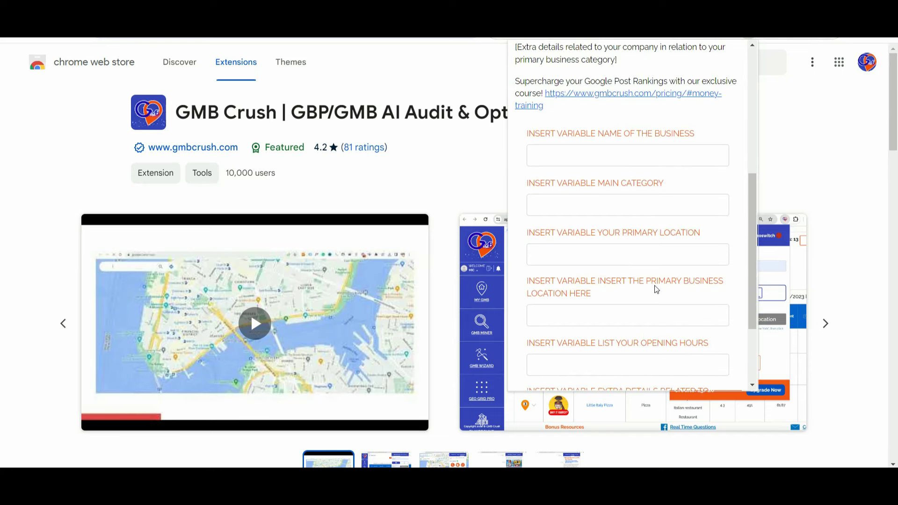
scroll(669, 283, "down", 1)
scroll(686, 276, "down", 1)
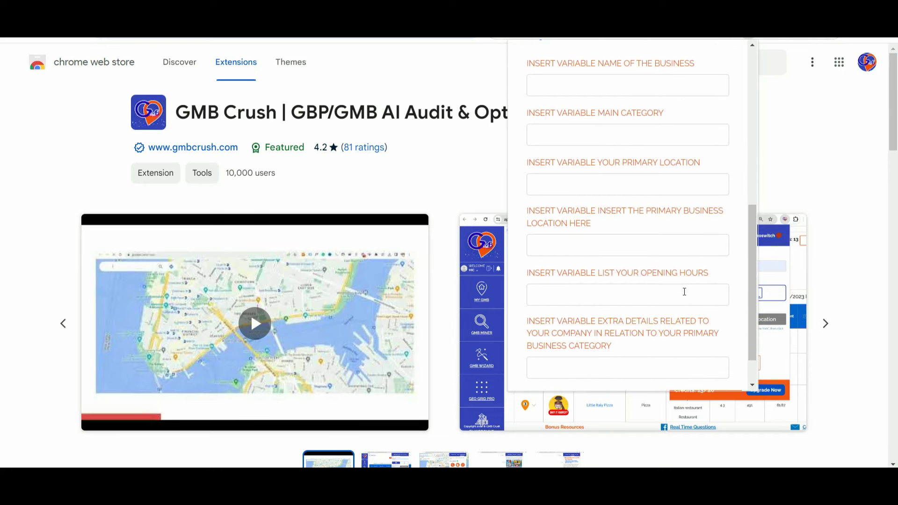
scroll(684, 291, "down", 1)
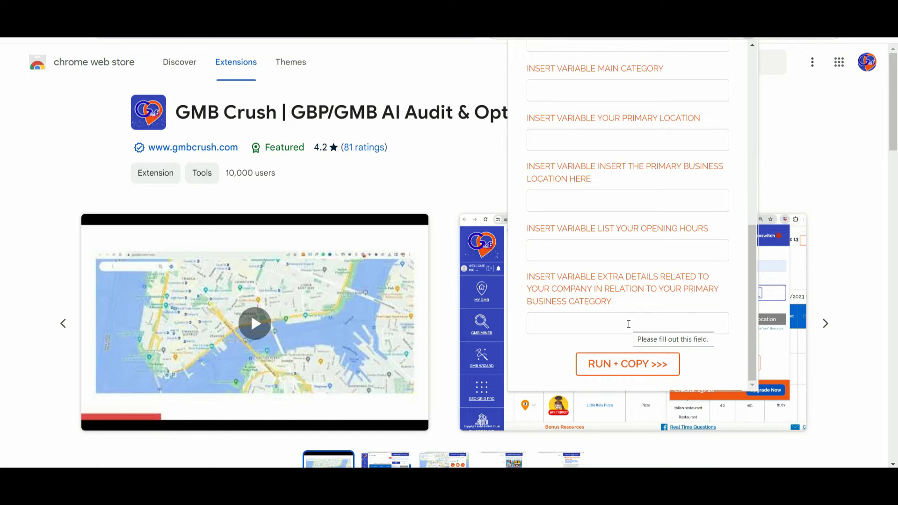
scroll(648, 254, "up", 6)
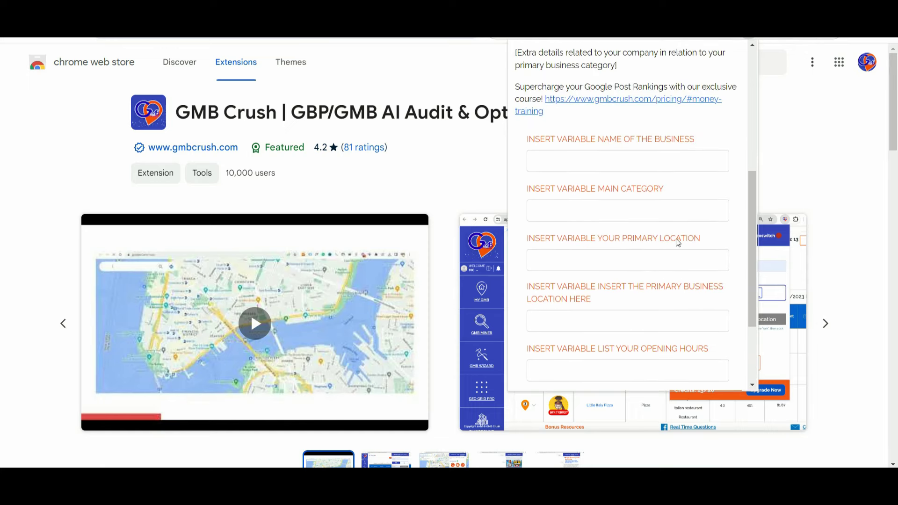
scroll(683, 229, "up", 1)
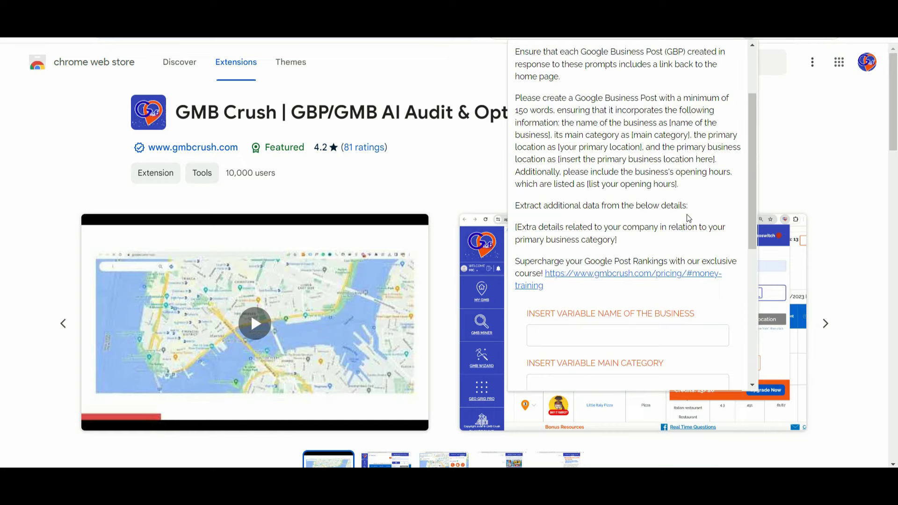
scroll(687, 218, "down", 3)
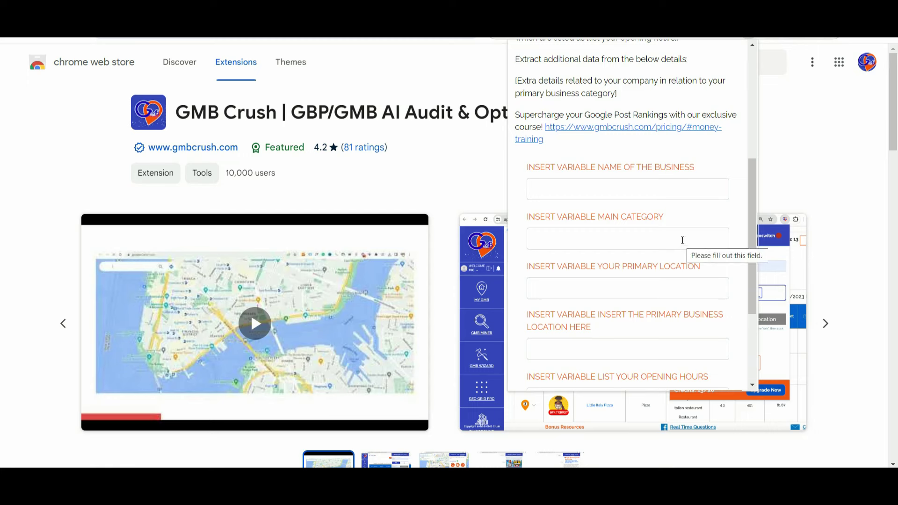
scroll(683, 240, "down", 3)
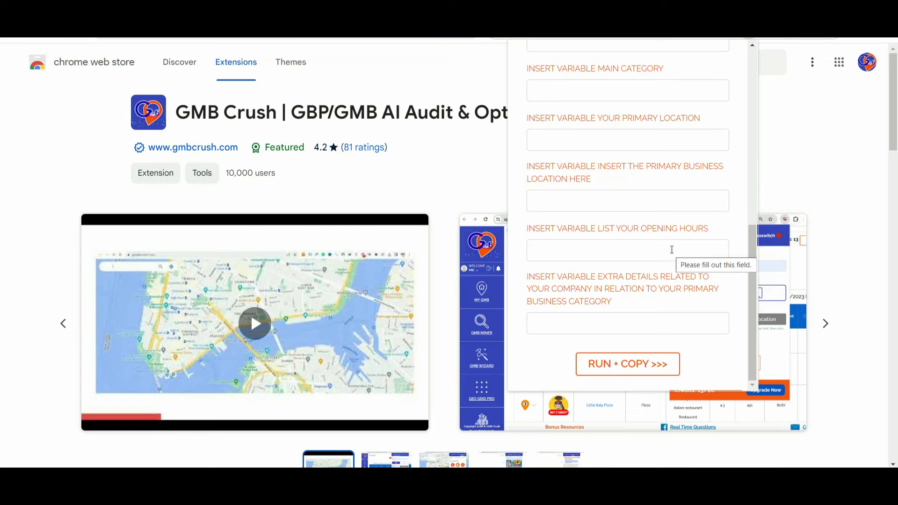
left_click(733, 37)
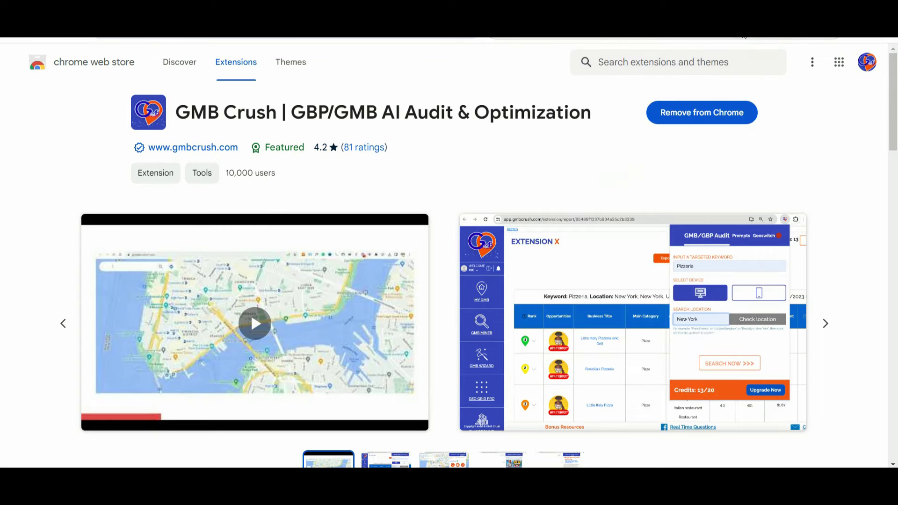
left_click(734, 37)
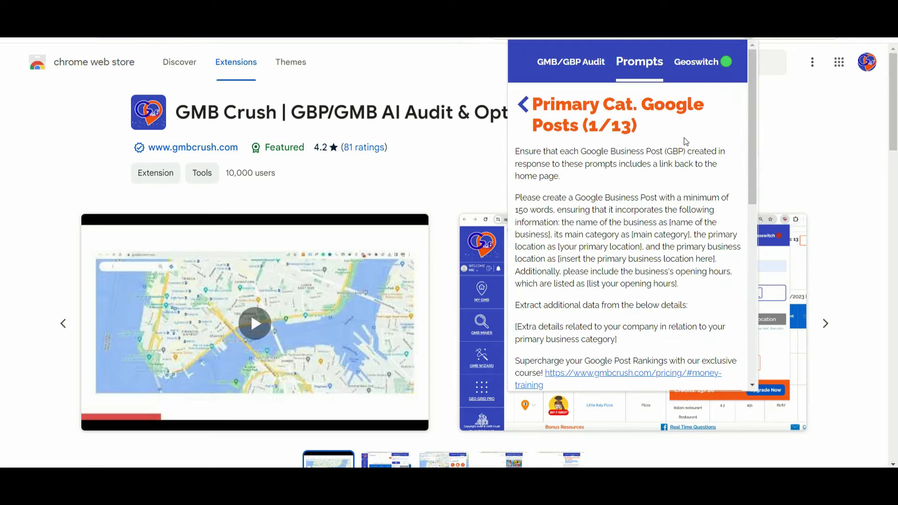
Work down the prompt form's variable fields for Joe Plumbtek, the Plymouth 24-hour plumber.
scroll(671, 195, "down", 5)
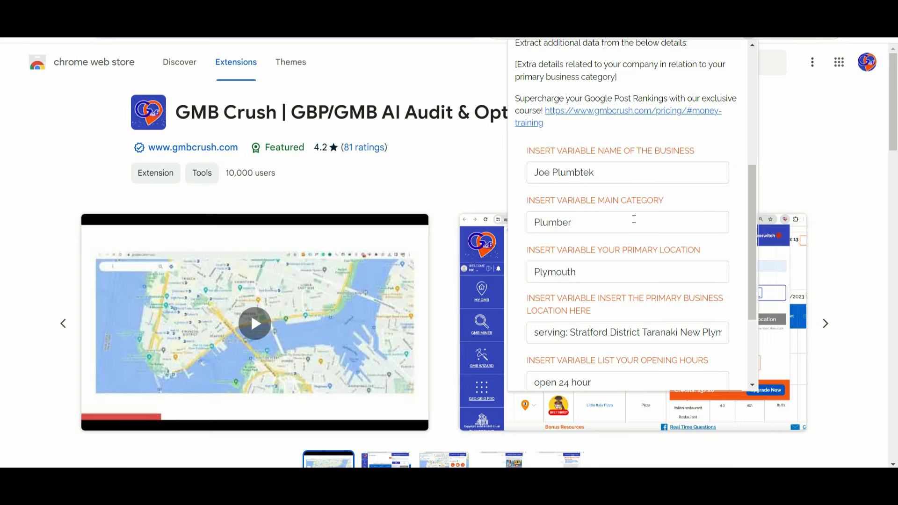
scroll(644, 226, "down", 1)
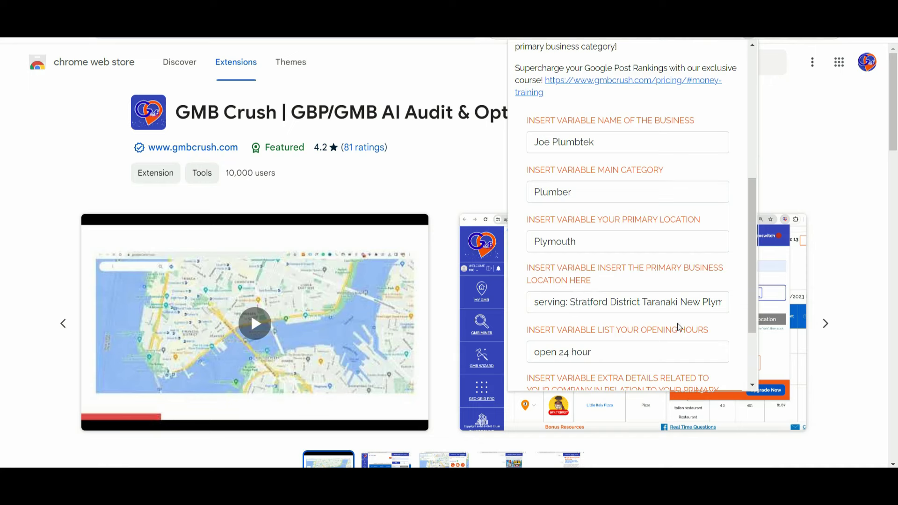
scroll(647, 311, "down", 1)
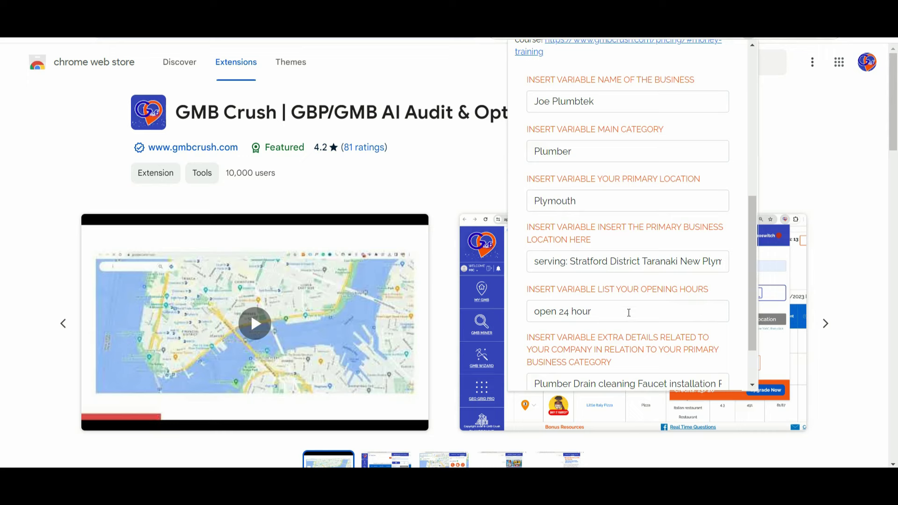
Use RUN + COPY >>> on the filled post prompt to launch a new ChatGPT 3.5 chat.
scroll(657, 307, "down", 2)
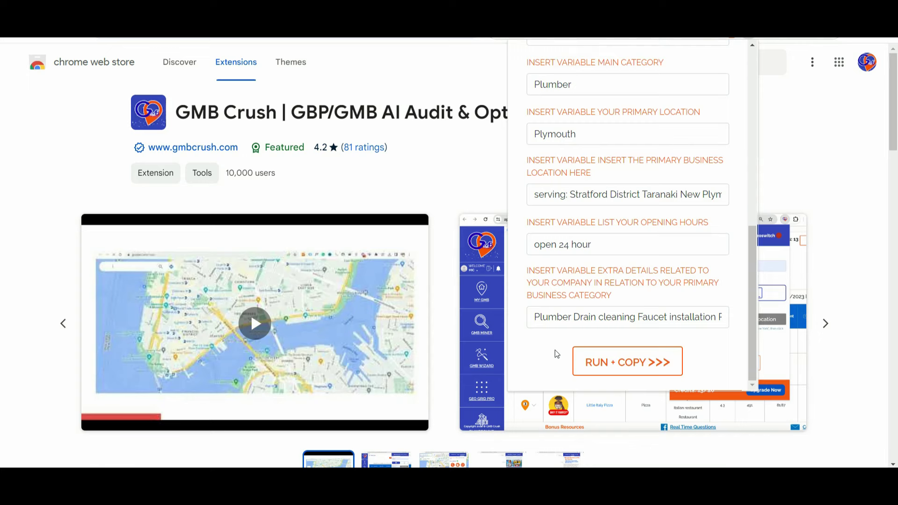
scroll(677, 222, "up", 4)
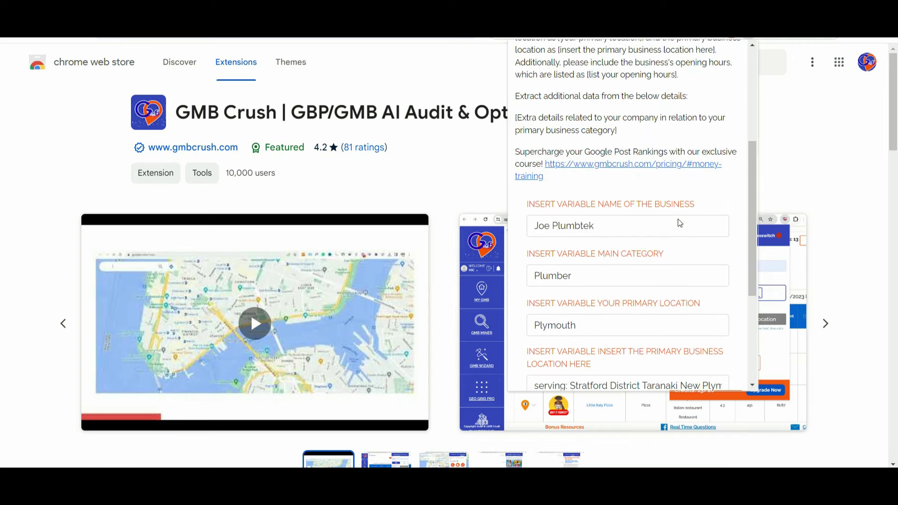
scroll(658, 236, "down", 3)
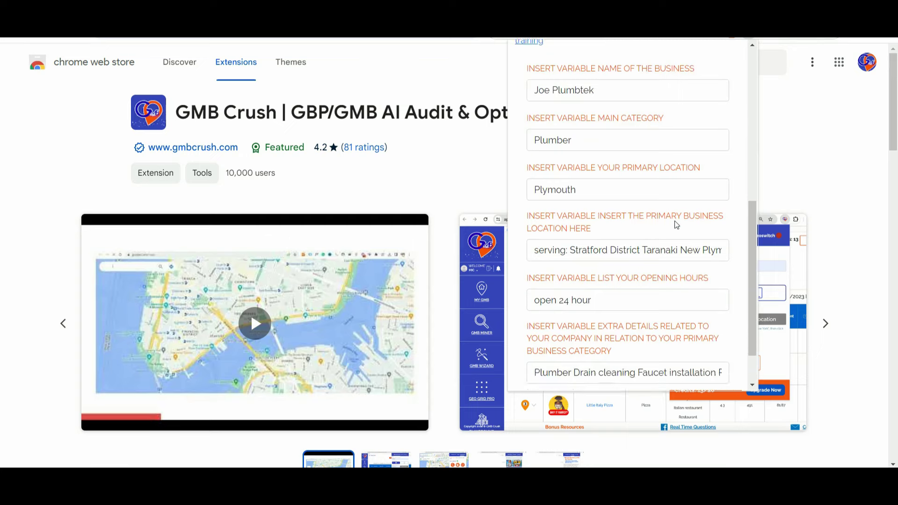
scroll(675, 225, "down", 1)
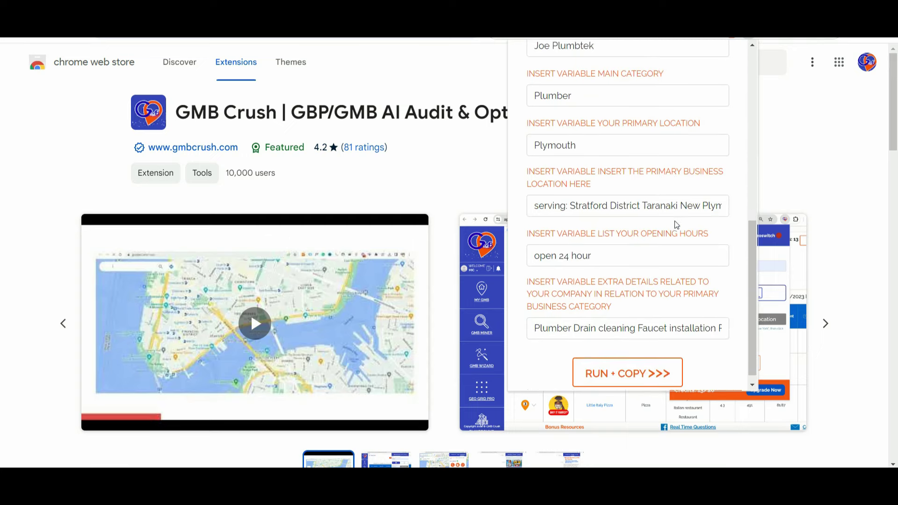
left_click(616, 368)
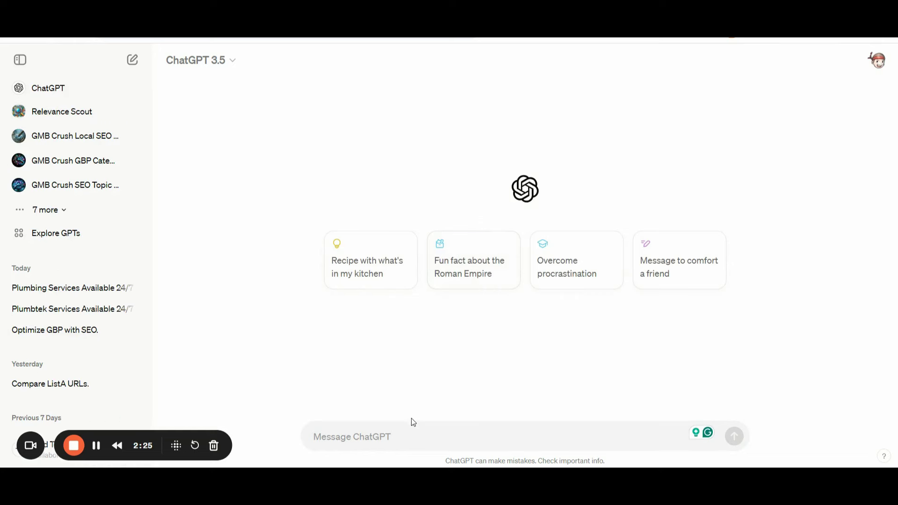
Paste and send the copied prompt in ChatGPT, then review the generated Plymouth plumbing post.
left_click(391, 431)
key("ctrl+v")
key("Return")
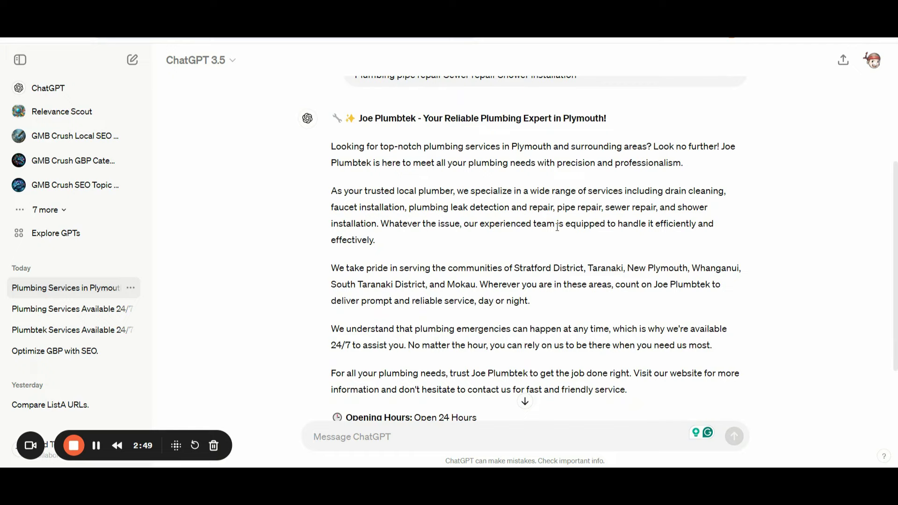
scroll(557, 227, "down", 2)
scroll(557, 227, "up", 3)
scroll(557, 227, "down", 2)
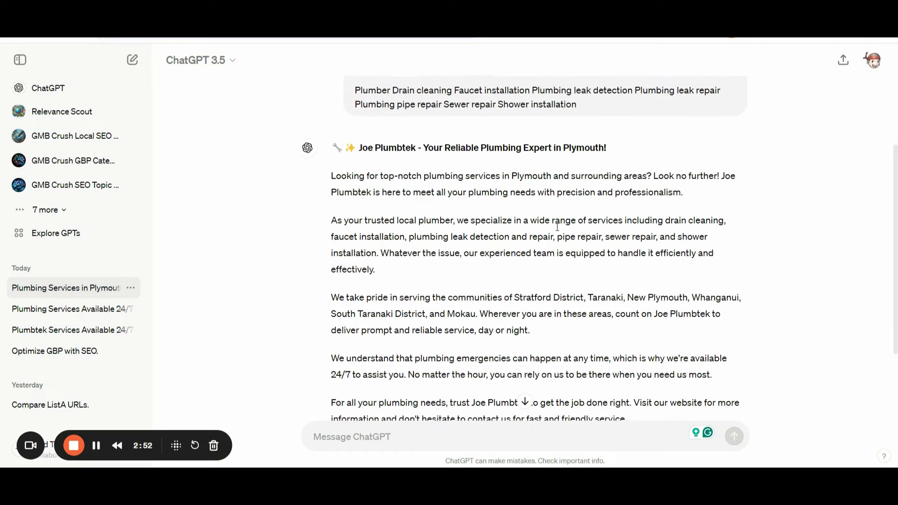
scroll(558, 230, "down", 2)
scroll(557, 228, "up", 2)
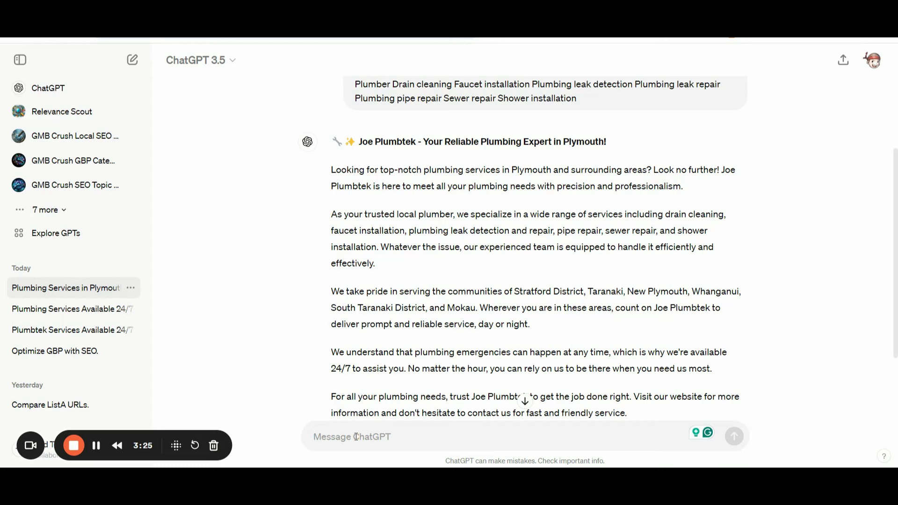
Paste the Joe Plumbtek prompt into the message box again, then go to Chrome's Extensions page.
key("ctrl+v")
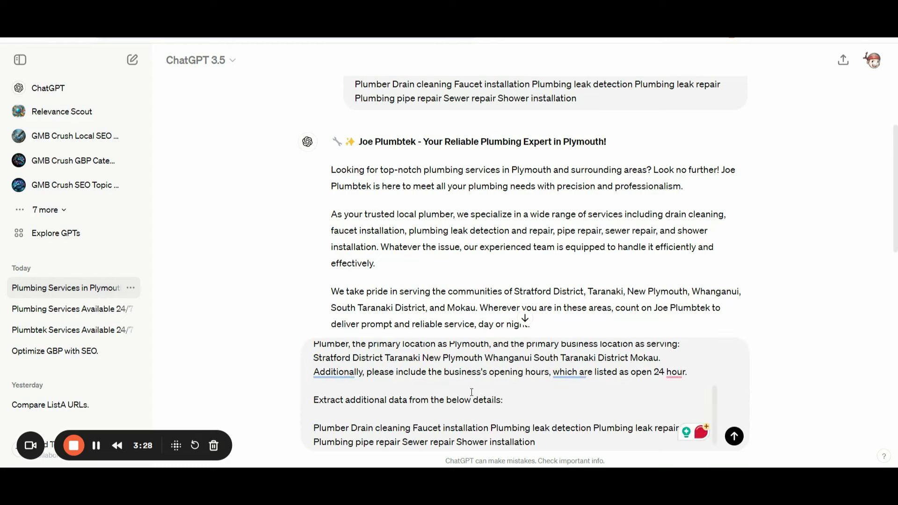
scroll(472, 393, "up", 3)
scroll(472, 393, "down", 5)
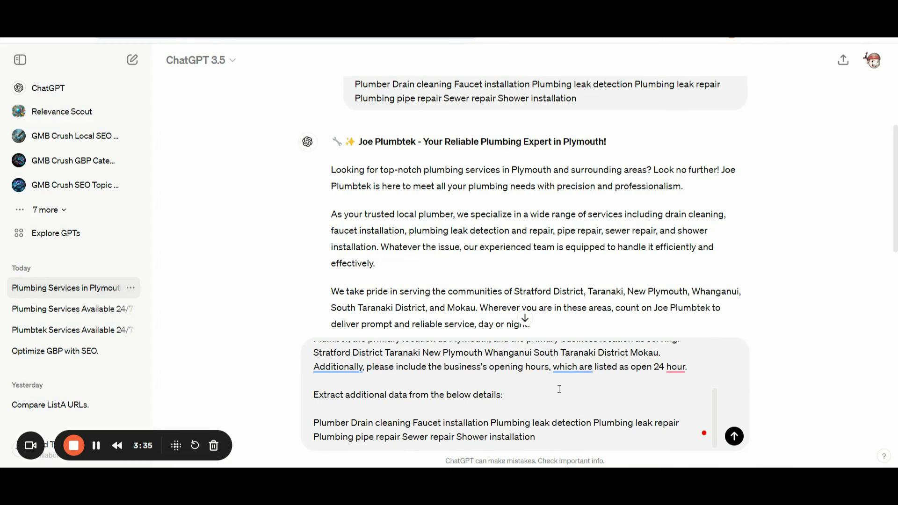
left_click(95, 445)
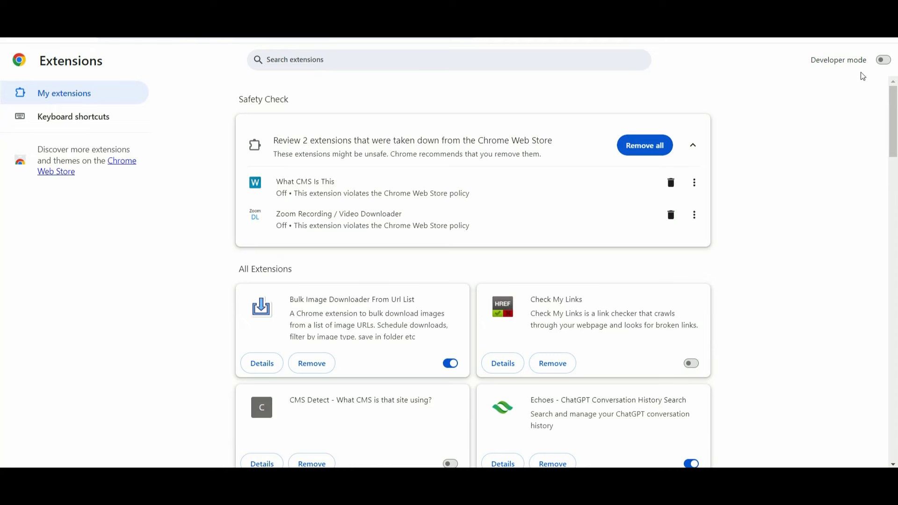
Turn on Developer mode and update all installed Chrome extensions.
left_click(883, 61)
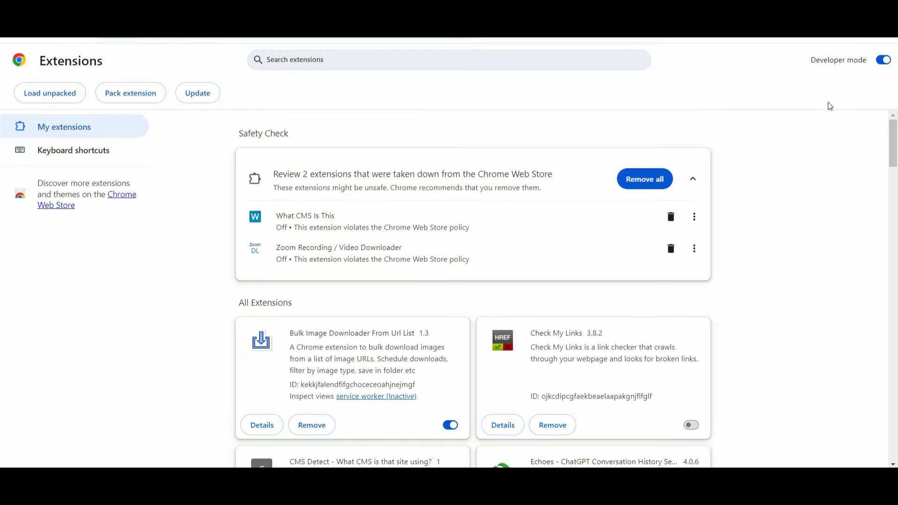
left_click(199, 100)
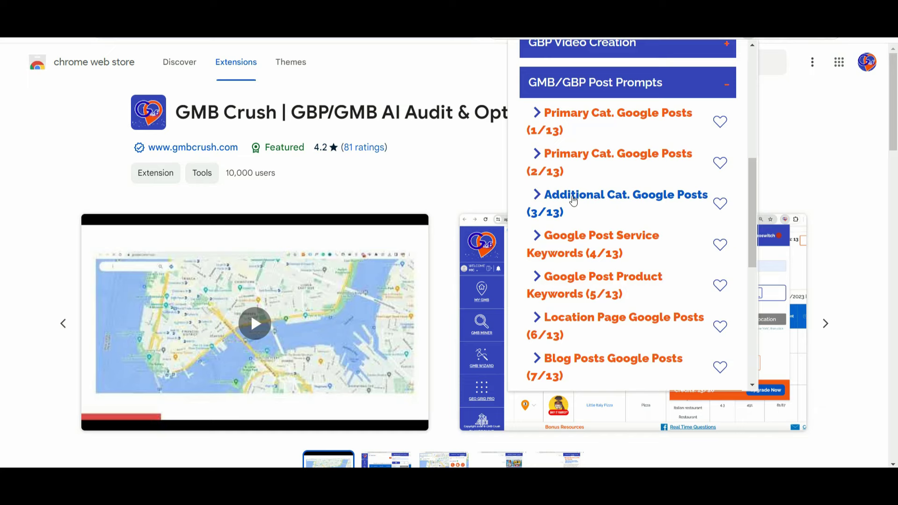
Open the Additional Cat. Google Posts (3/13) prompt and look through its input fields.
left_click(573, 200)
scroll(614, 200, "down", 5)
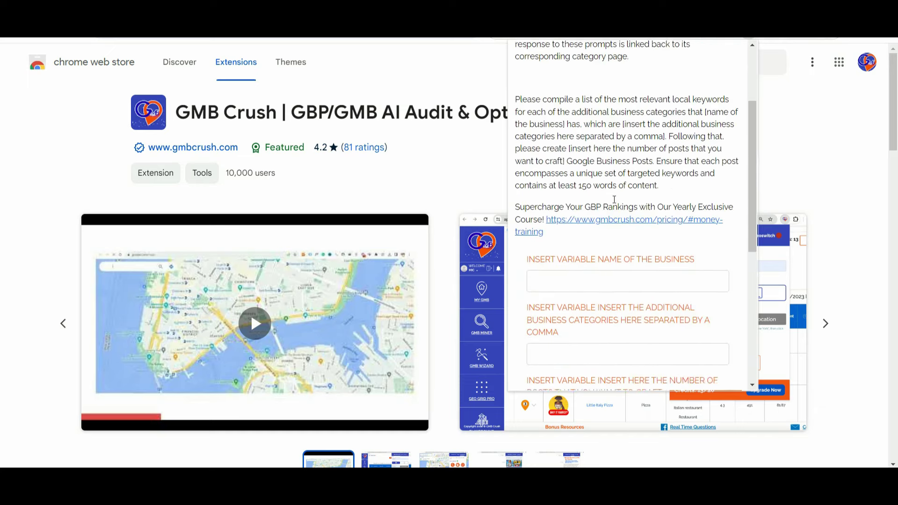
scroll(614, 199, "down", 1)
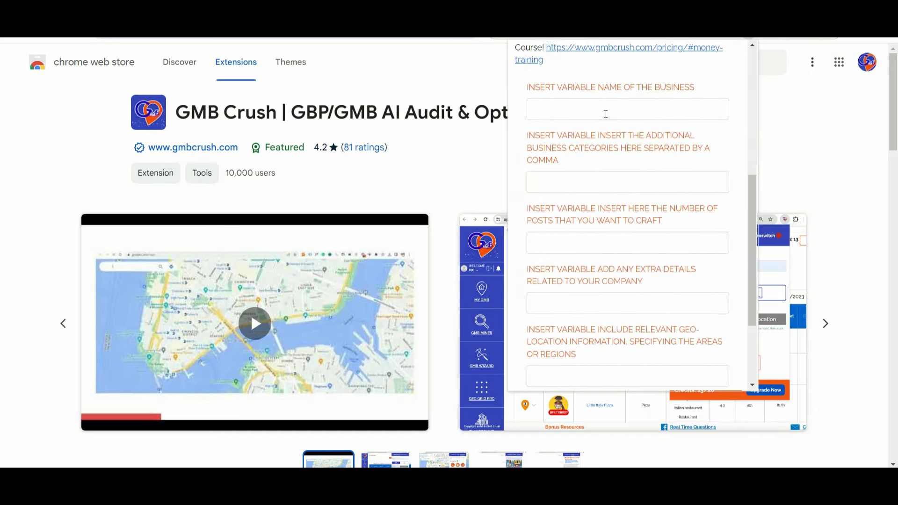
scroll(640, 157, "down", 3)
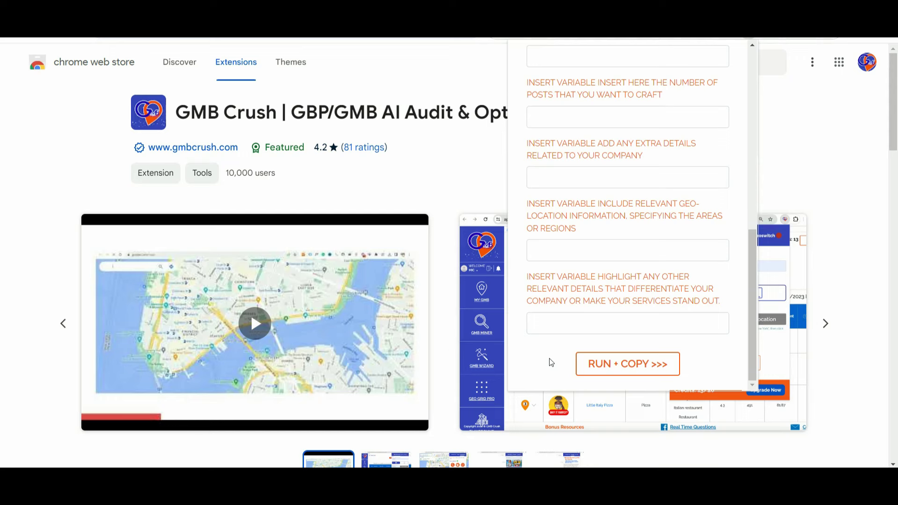
scroll(586, 286, "up", 4)
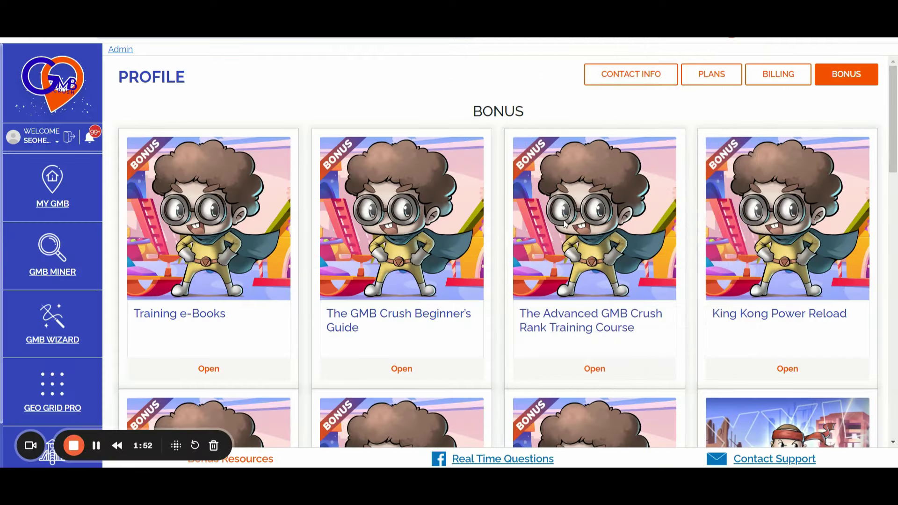
scroll(584, 255, "down", 2)
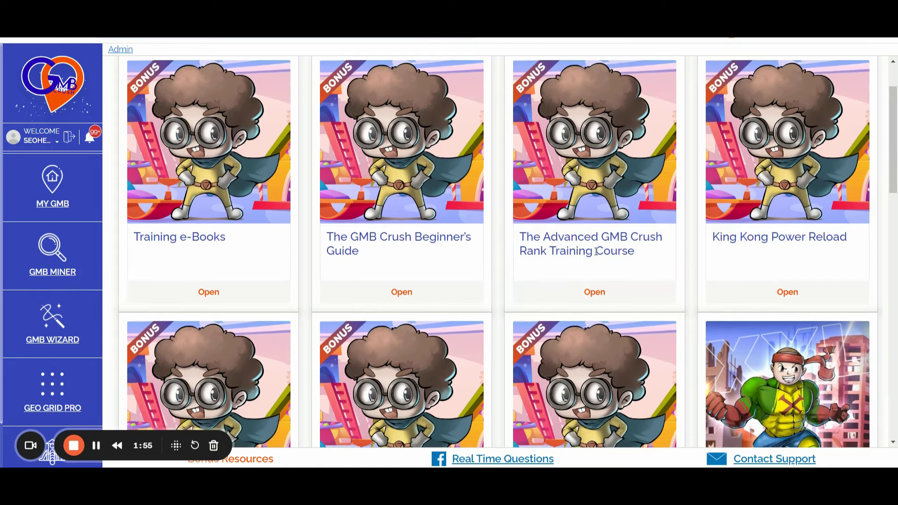
scroll(596, 251, "up", 3)
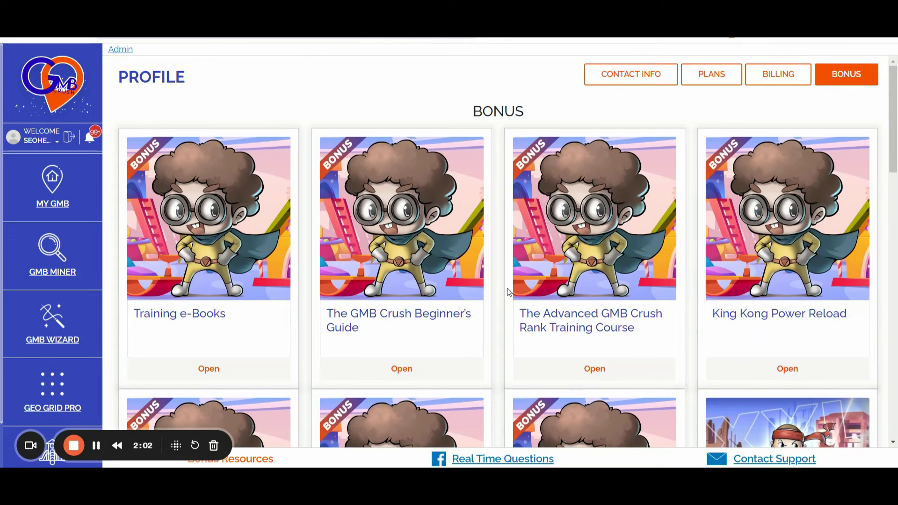
scroll(509, 292, "down", 1)
scroll(509, 292, "down", 1)
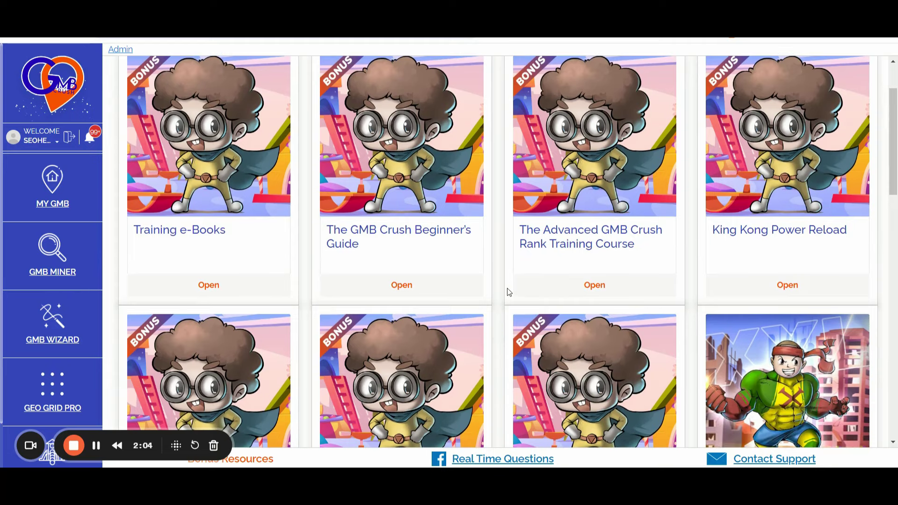